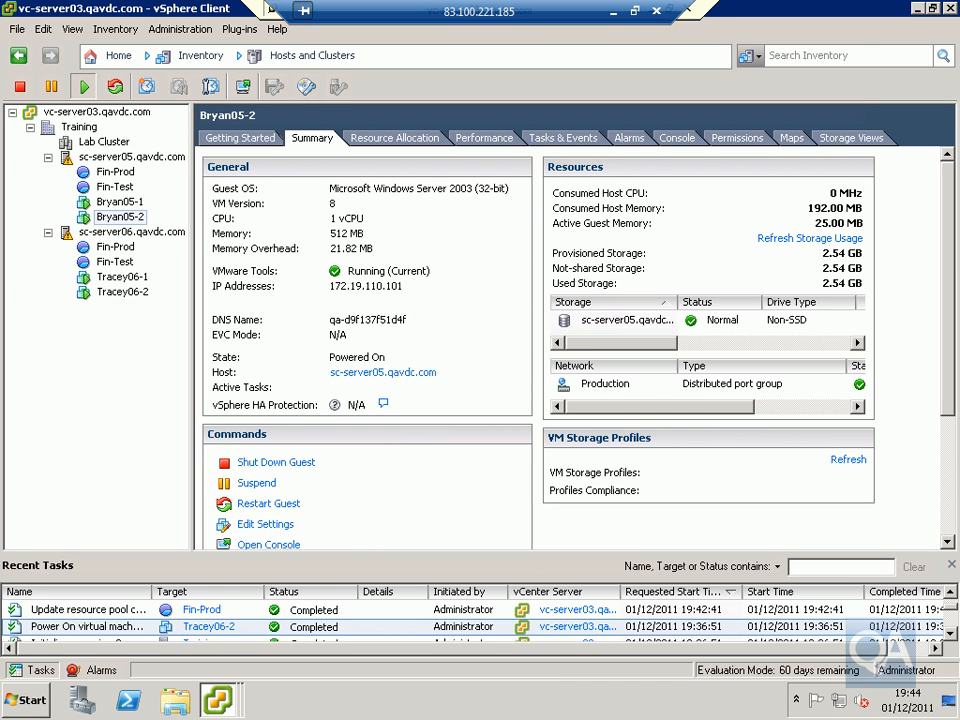
Review the CPU and memory resource settings of the Fin-Prod and Fin-Test resource pools on sc-server05.qavdc.com.
right_click(126, 160)
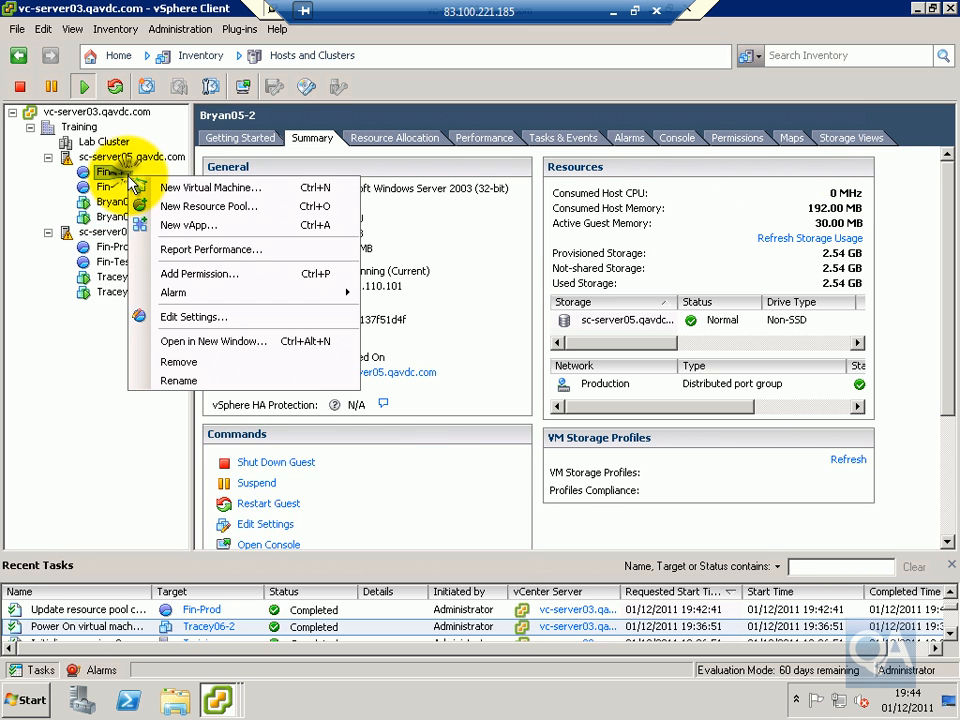
left_click(188, 317)
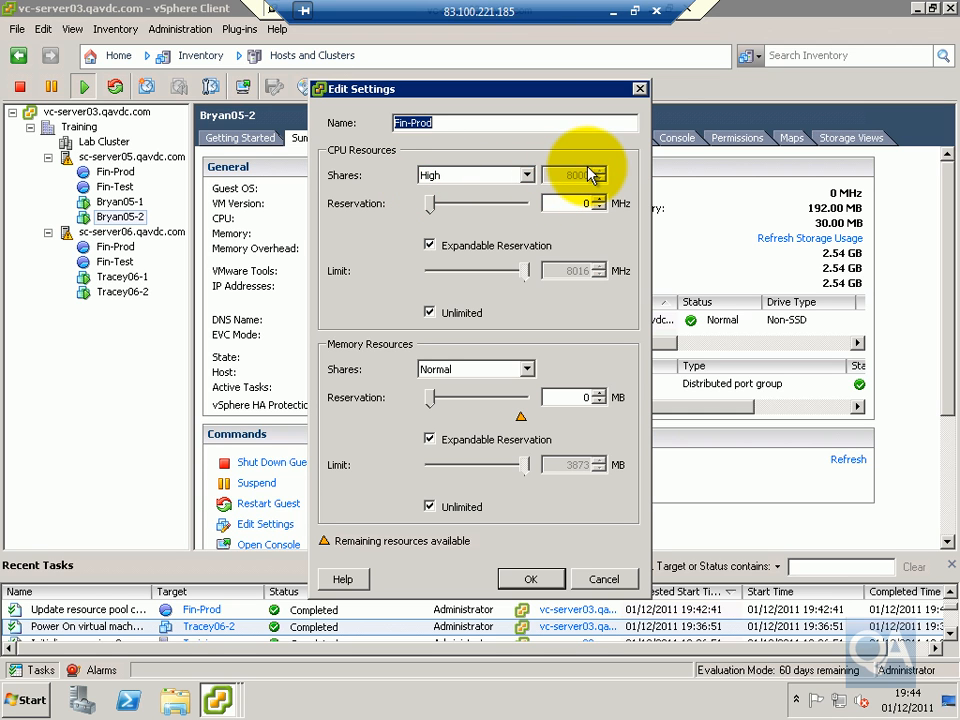
left_click(531, 579)
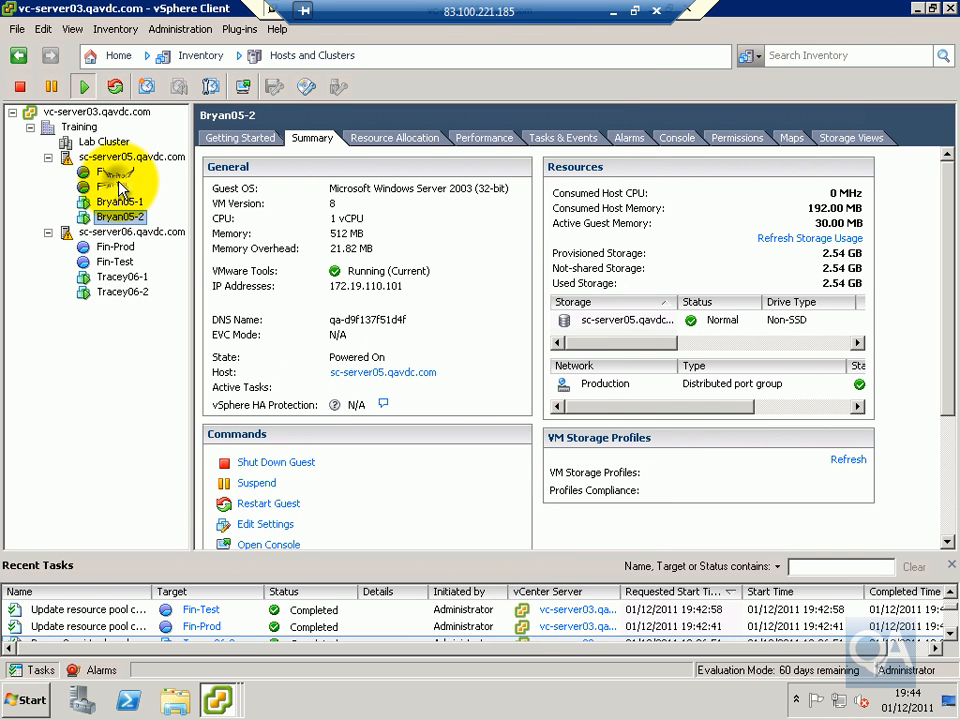
right_click(121, 187)
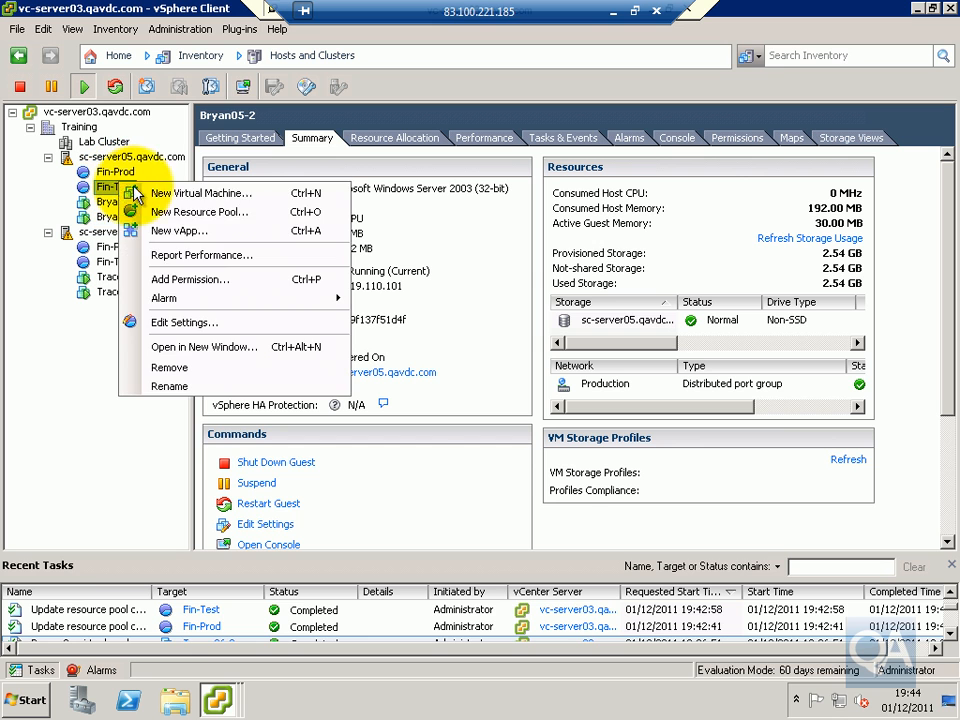
left_click(192, 323)
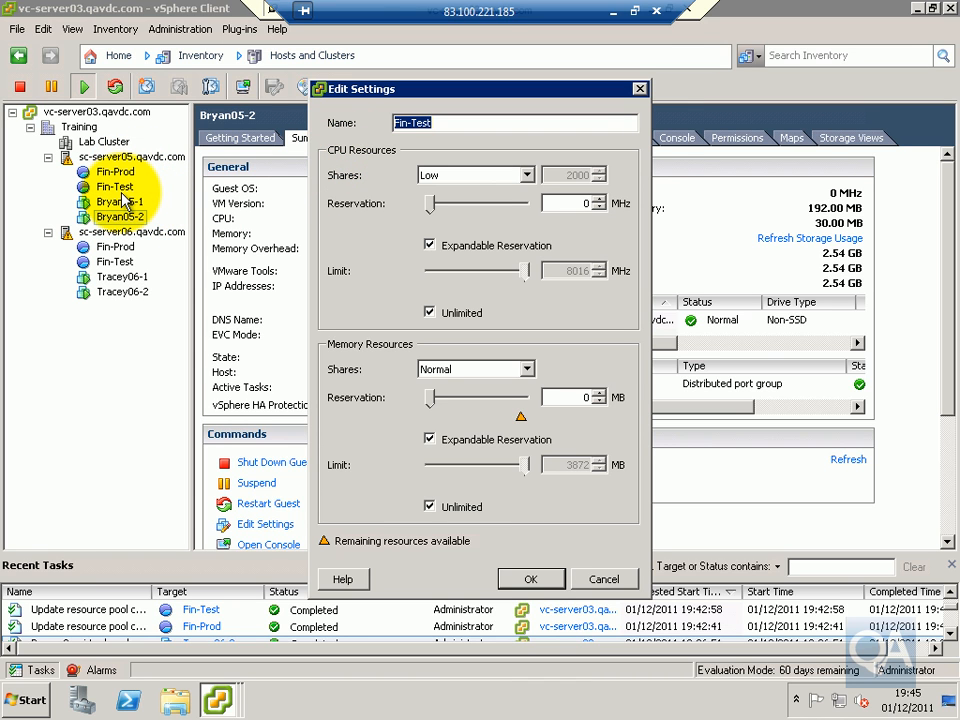
left_click(532, 580)
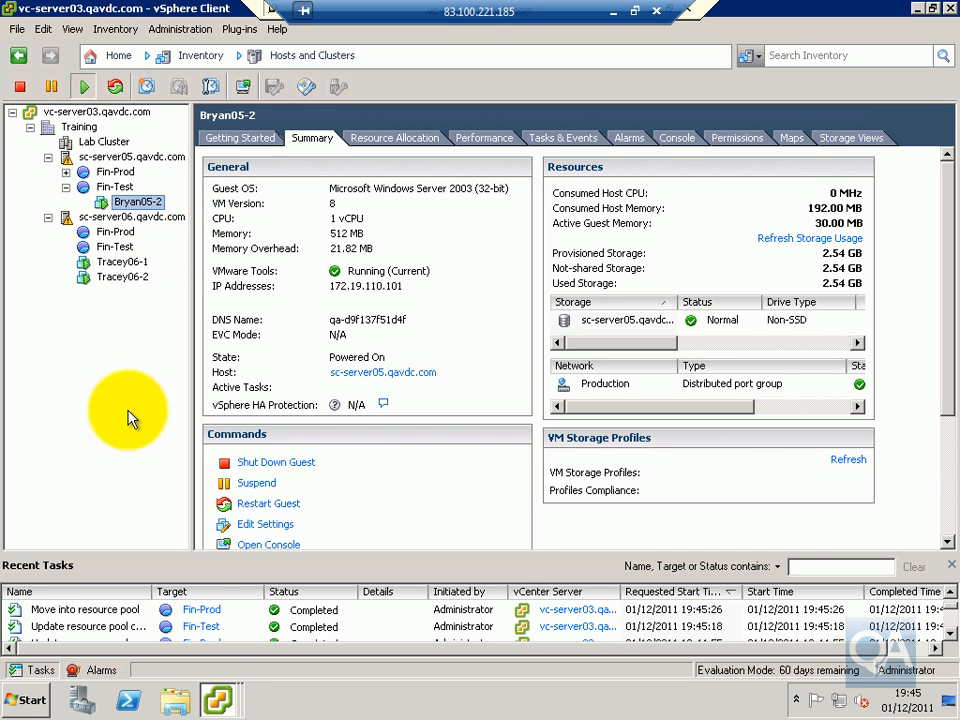
Run CPUBUSY.VBS with Command Prompt from the desktop of the Bryan05-1 virtual machine's console.
mouse_move(224, 703)
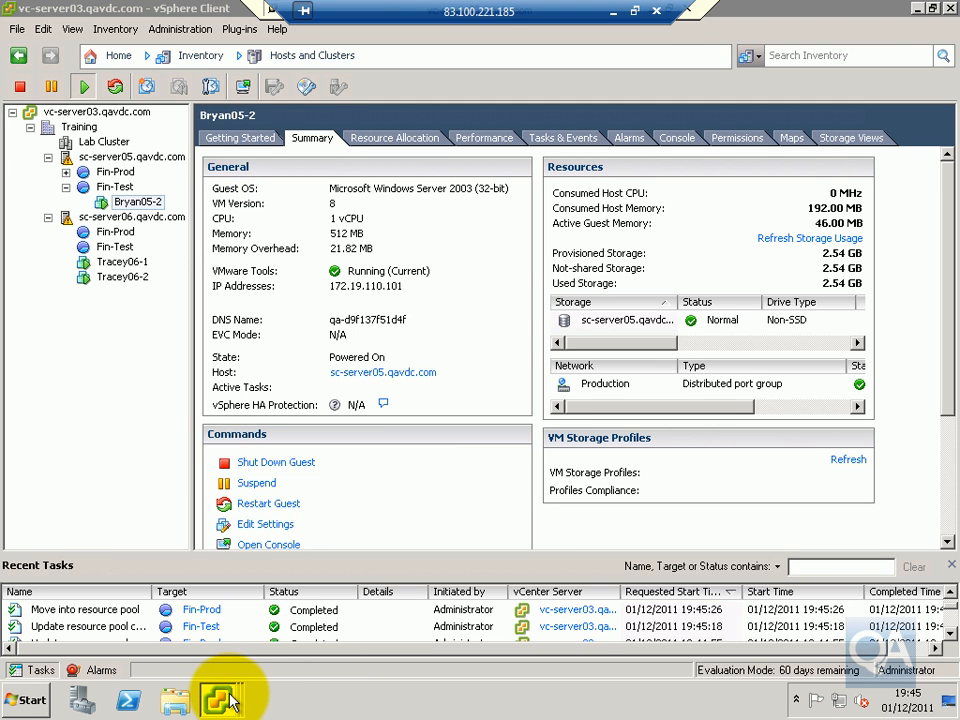
left_click(225, 643)
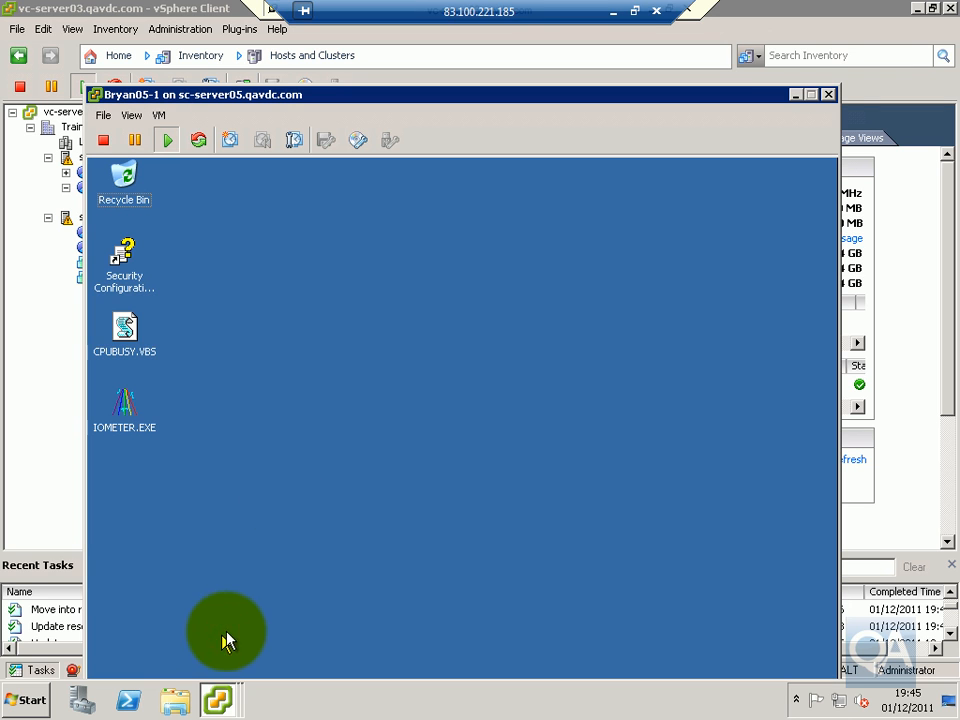
right_click(128, 340)
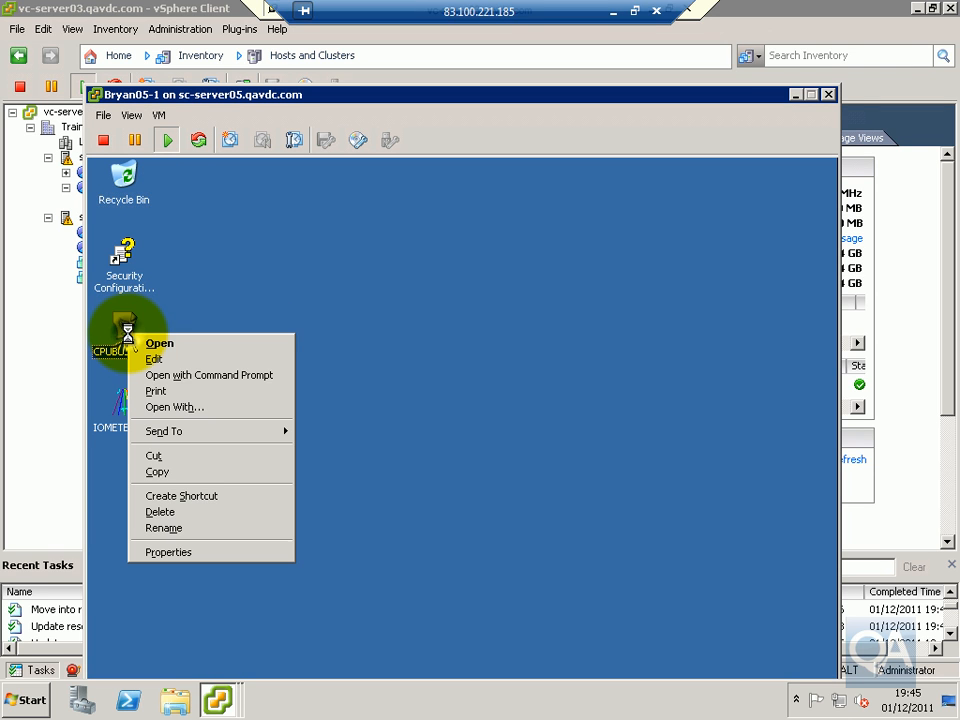
left_click(185, 376)
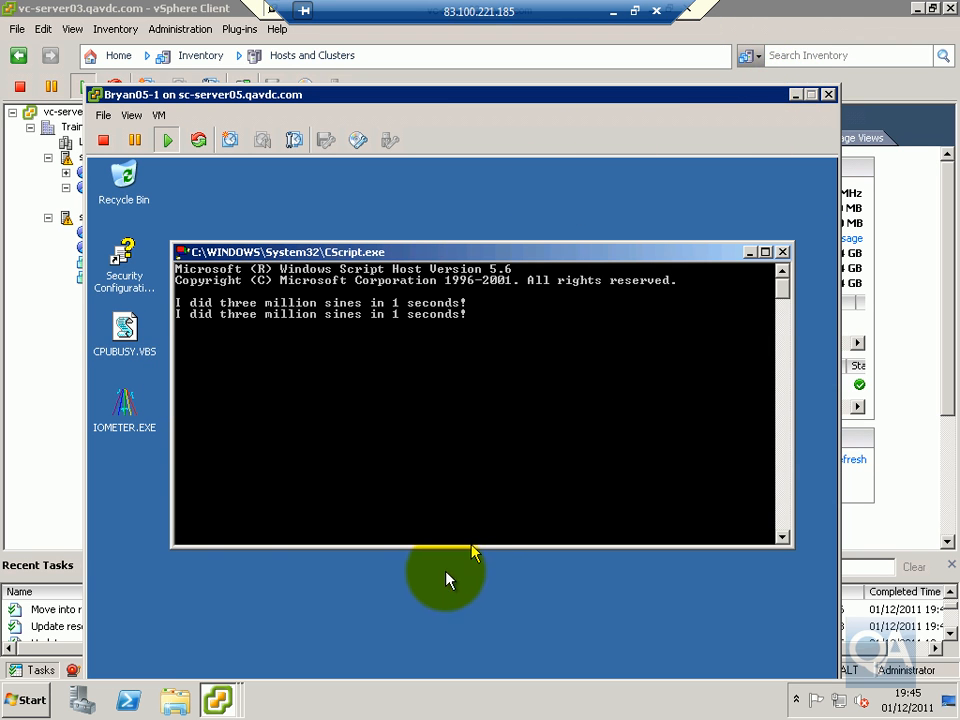
Run CPUBUSY.VBS with Command Prompt in the Bryan05-2 console and move that console aside to expose both script windows.
left_click(221, 701)
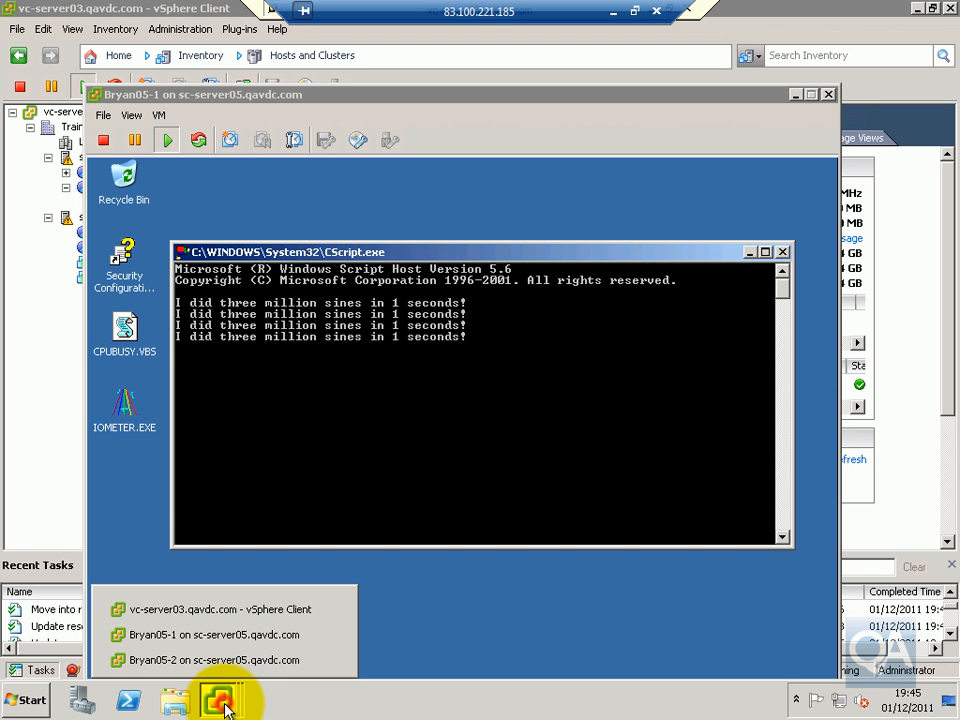
left_click(232, 660)
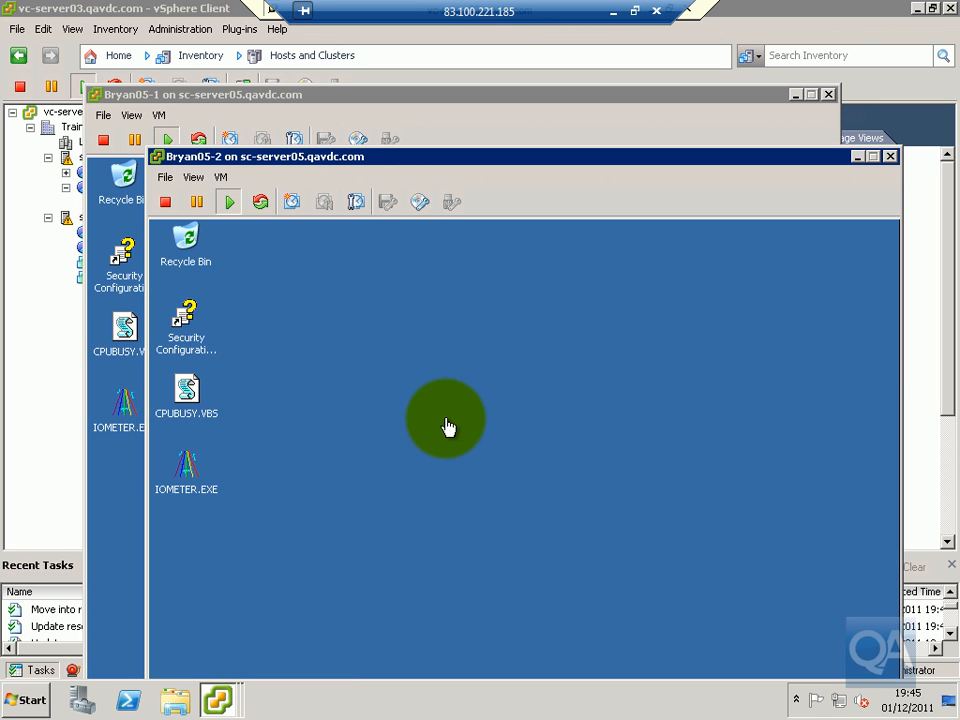
double_click(197, 407)
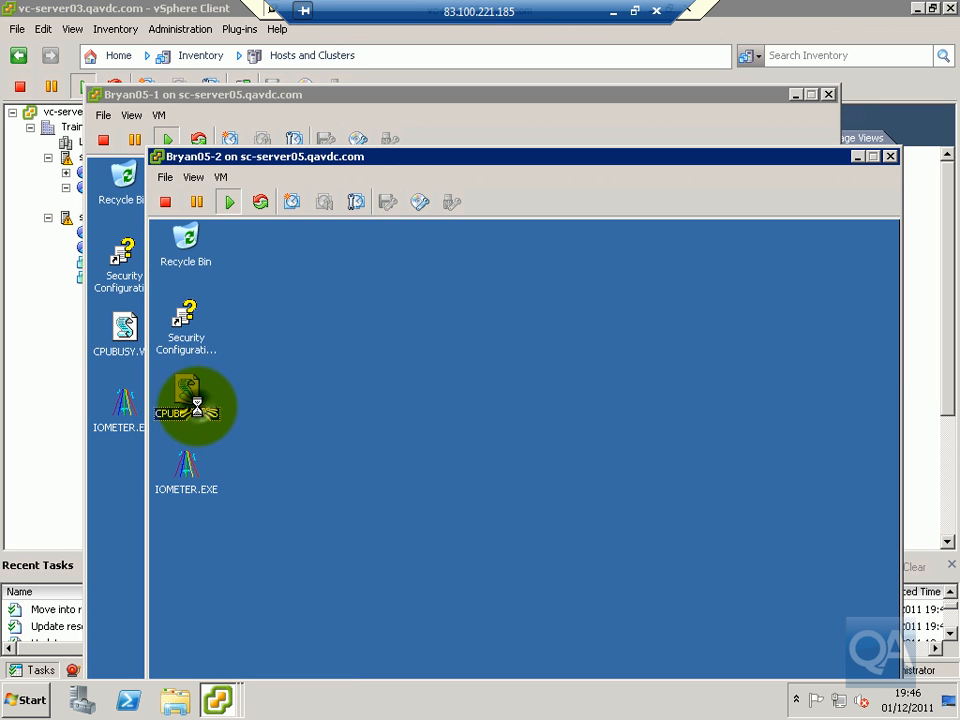
right_click(197, 407)
left_click(258, 449)
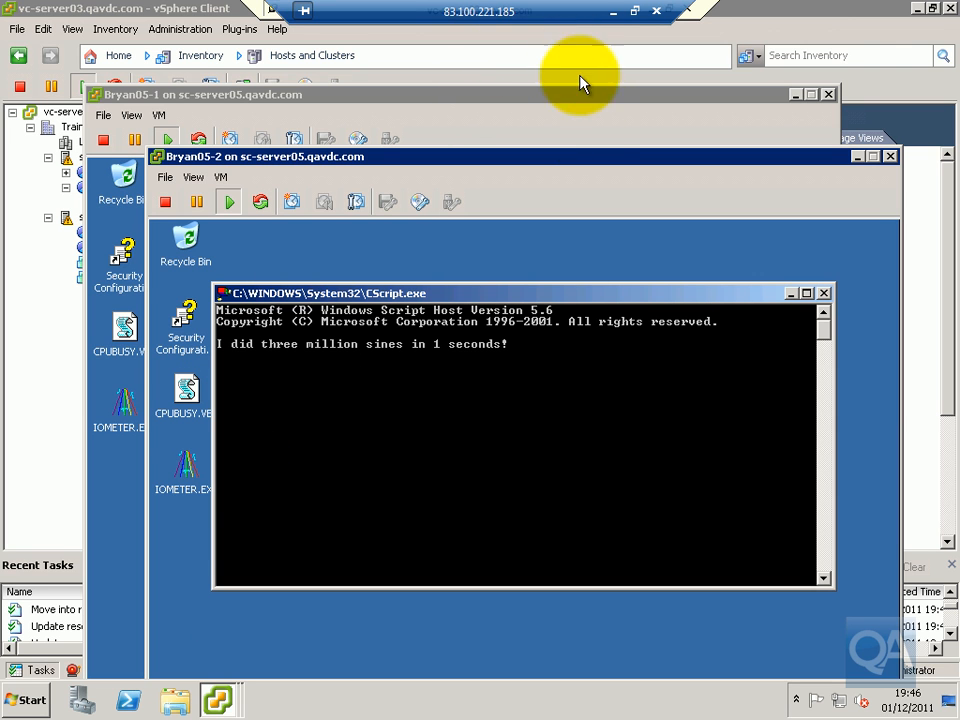
left_click_drag(587, 153, 652, 370)
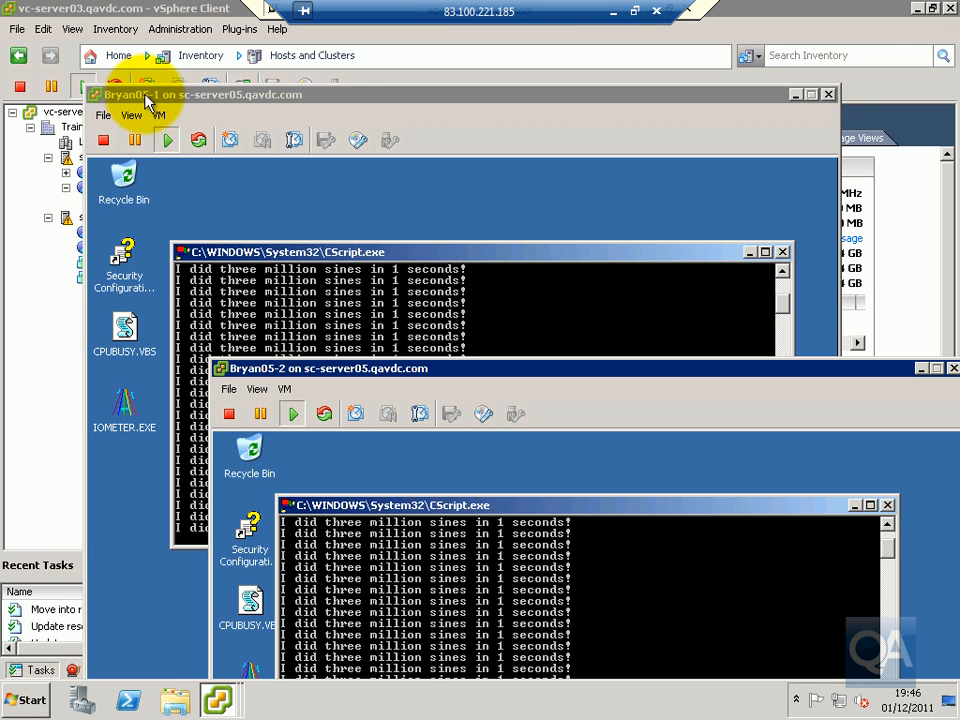
Set the Advanced CPU scheduling affinity of the Bryan05-1 virtual machine to logical processor 1.
left_click(162, 117)
left_click(162, 117)
left_click(204, 197)
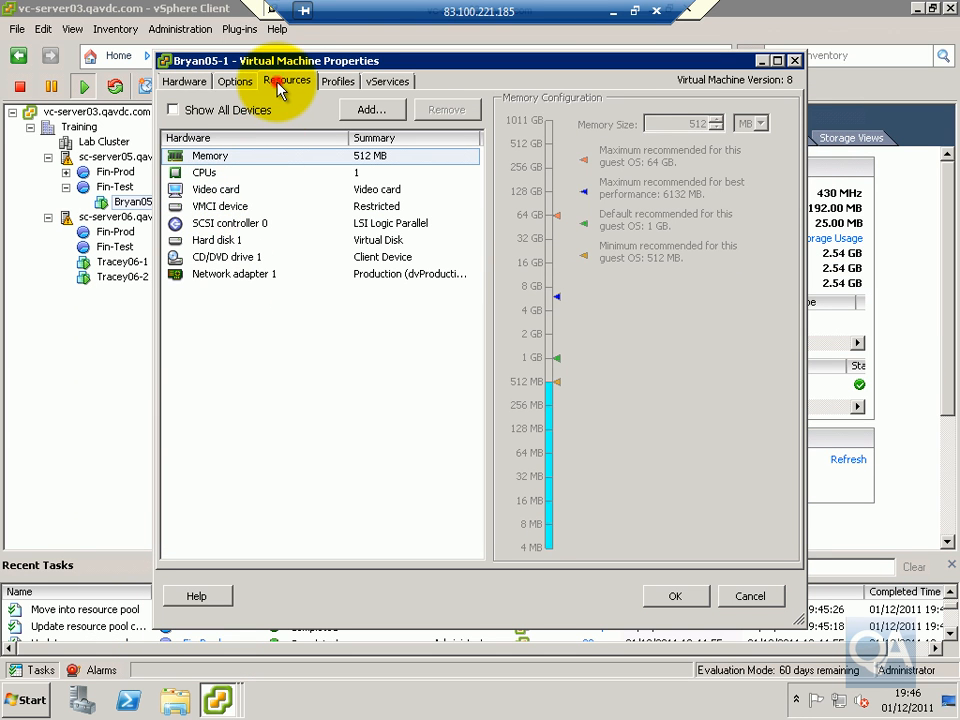
left_click(280, 88)
left_click(216, 170)
left_click(509, 333)
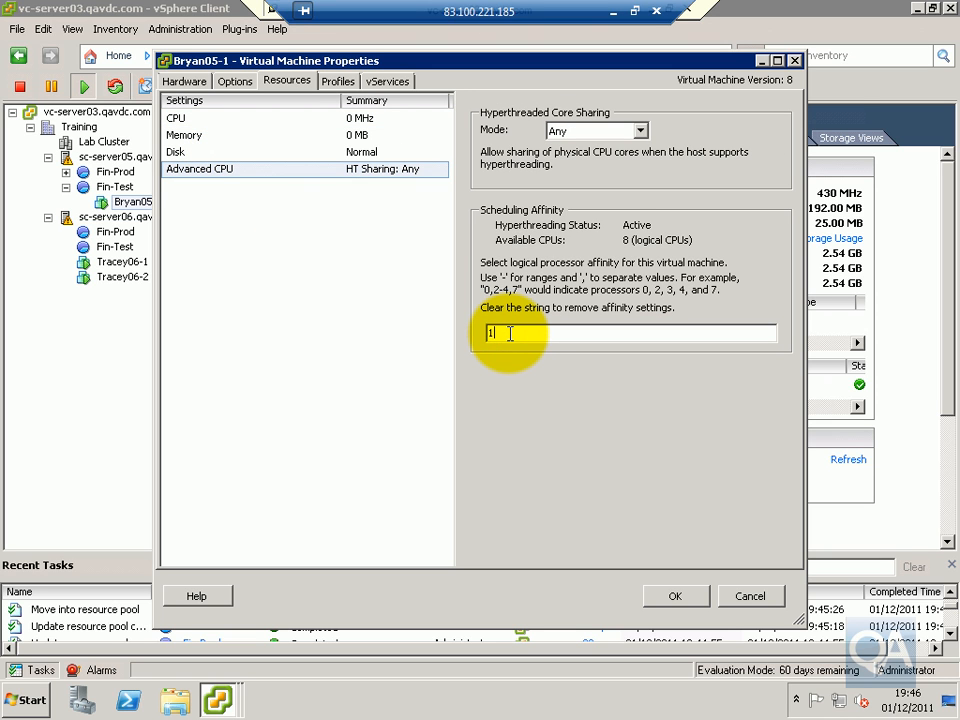
left_click(672, 596)
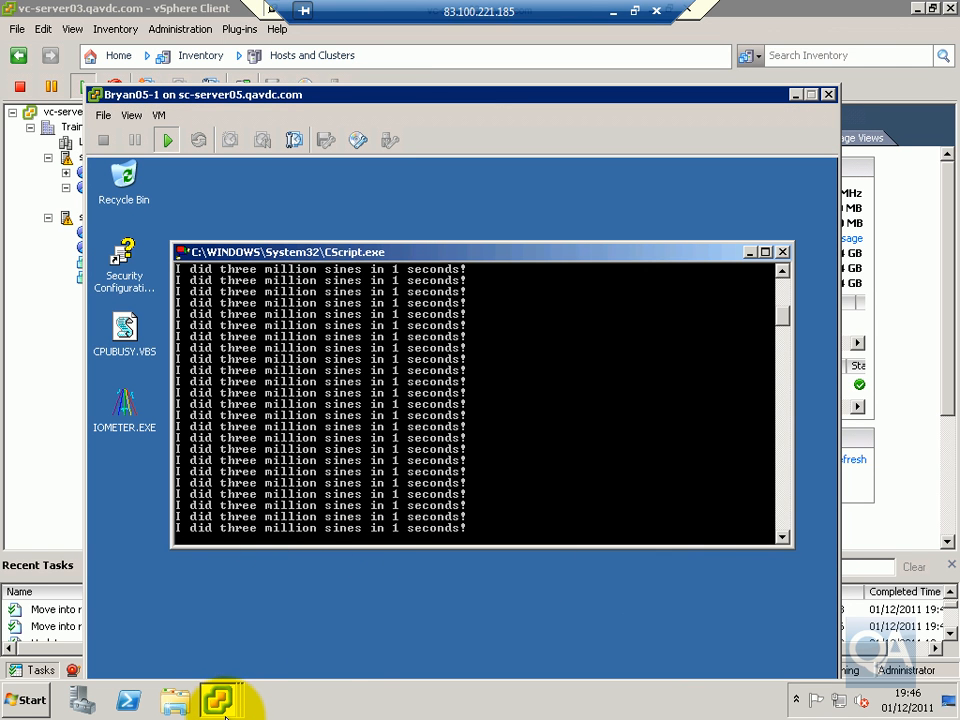
Set the Advanced CPU scheduling affinity of the Bryan05-2 virtual machine to logical processor 1.
mouse_move(226, 690)
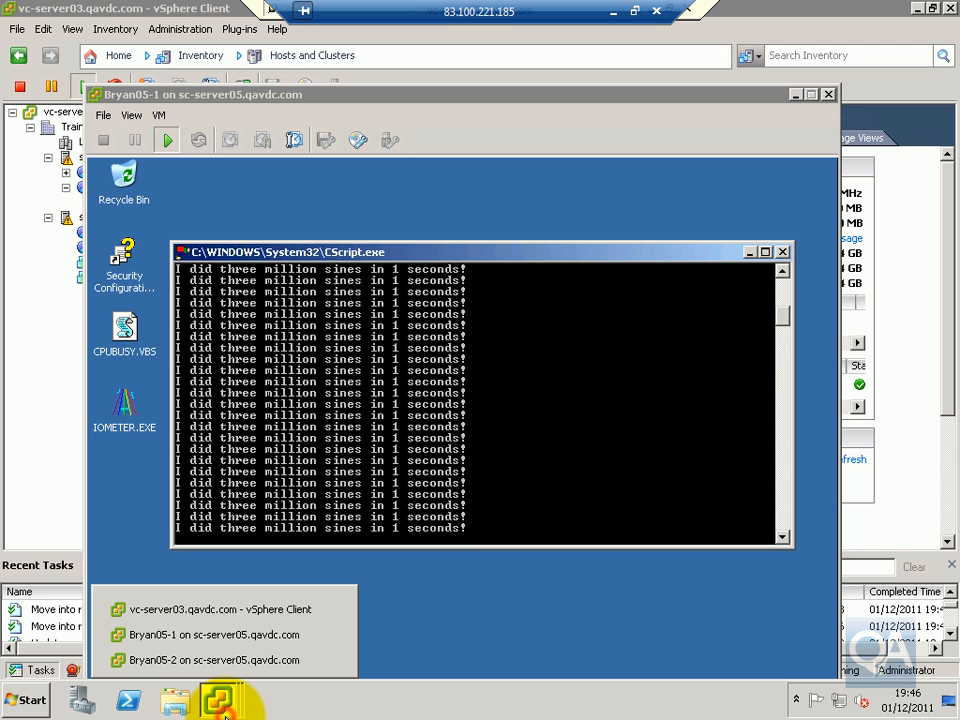
left_click(220, 662)
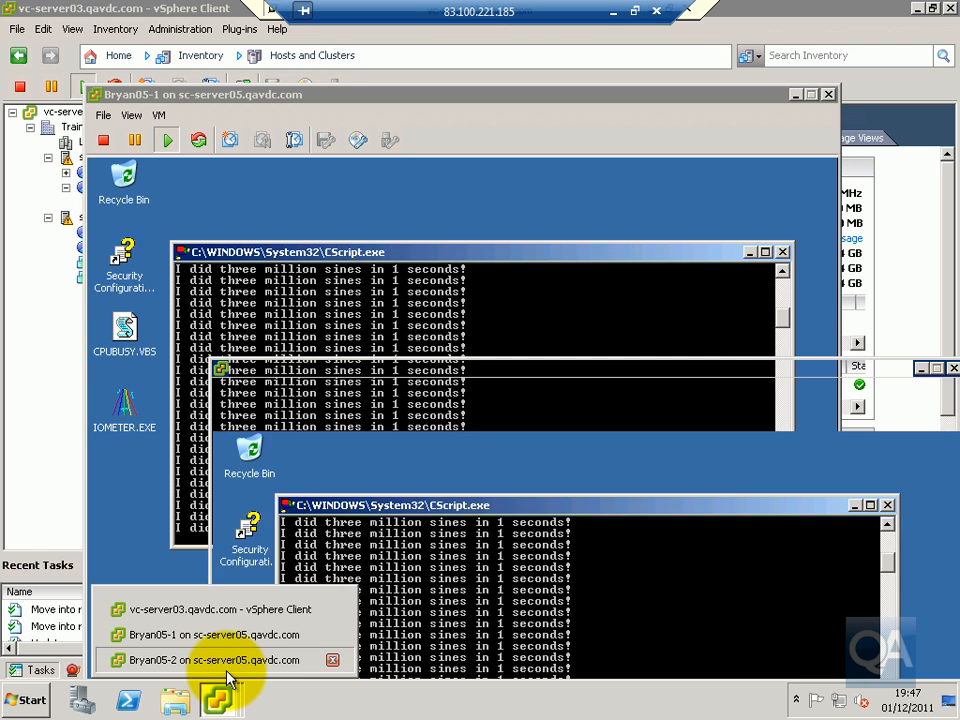
left_click(285, 390)
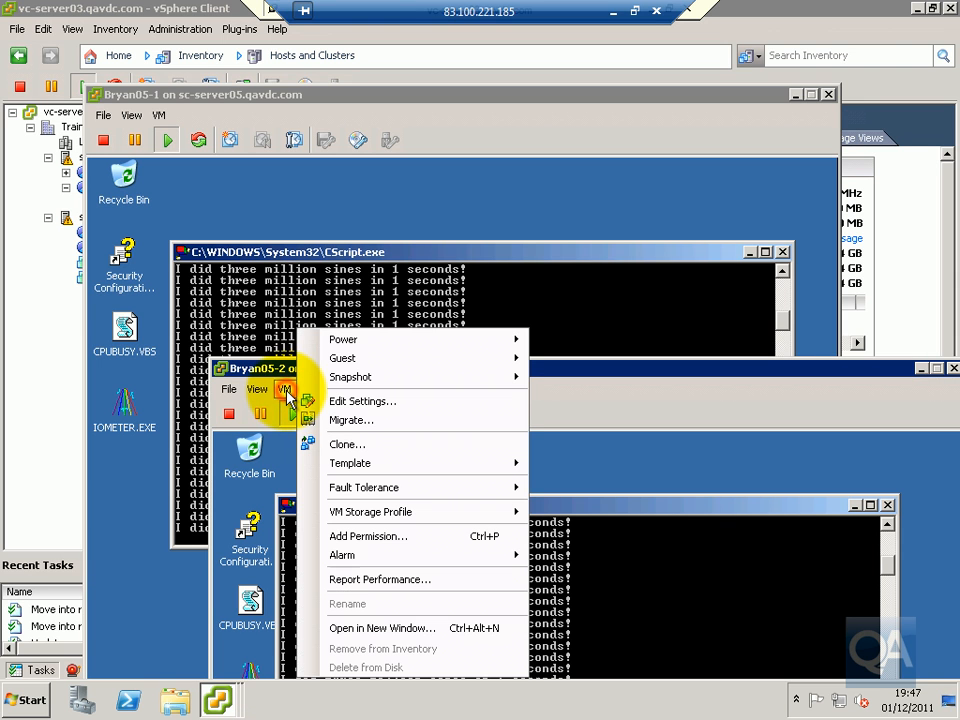
left_click(341, 404)
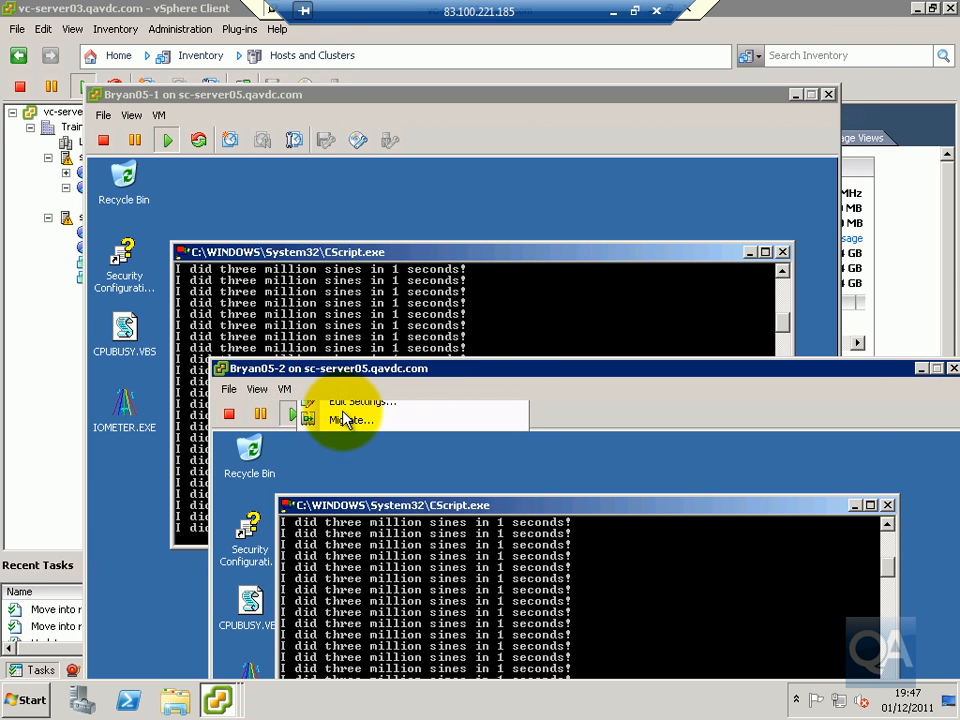
left_click(289, 84)
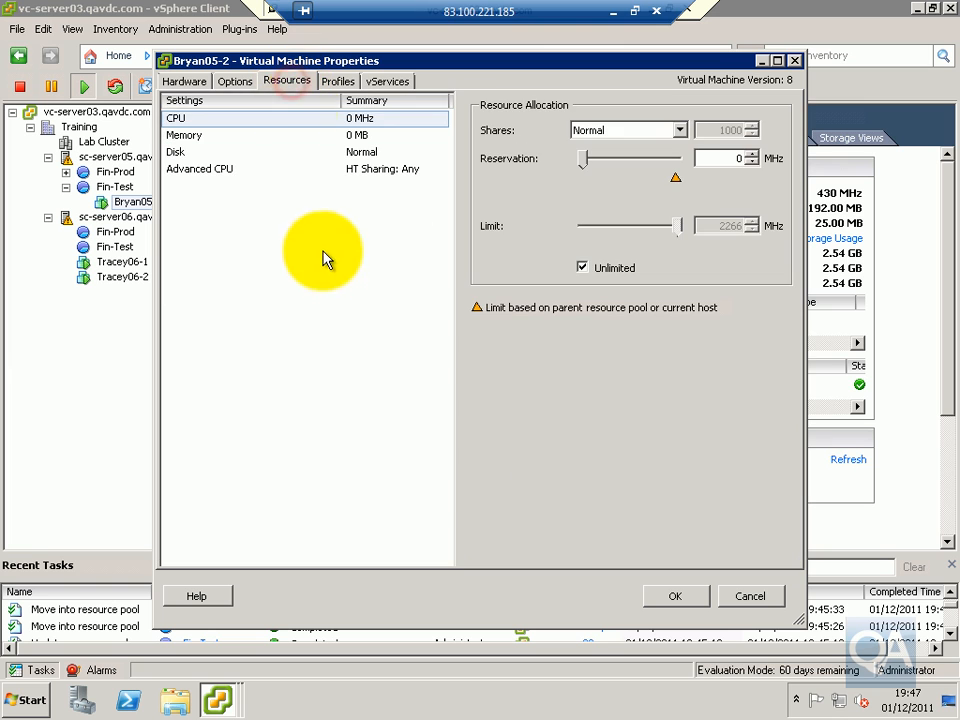
left_click(222, 173)
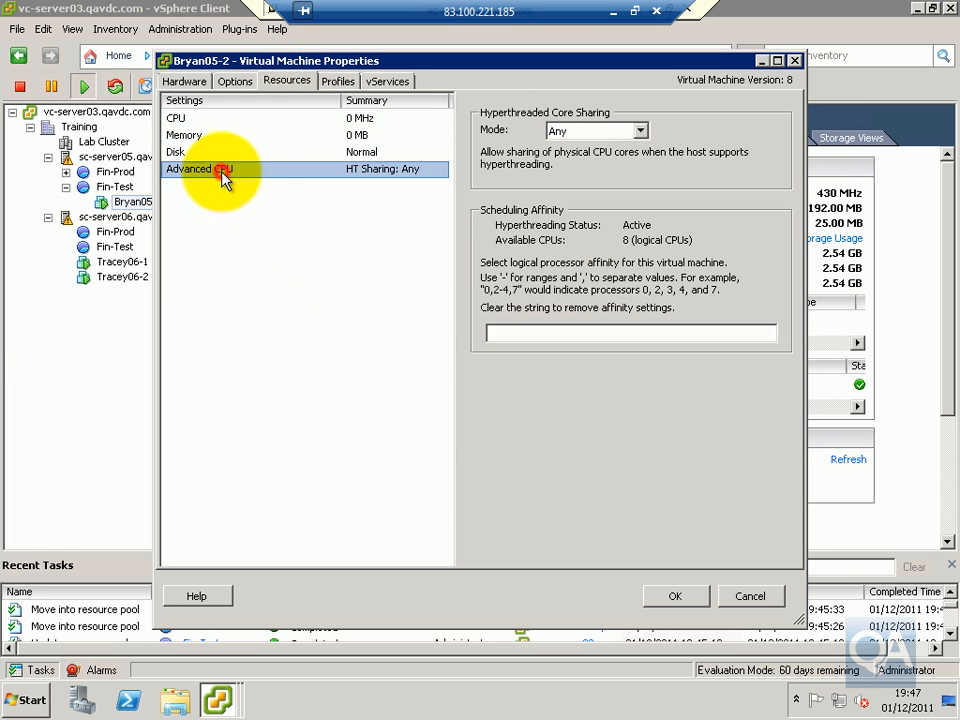
left_click(492, 334)
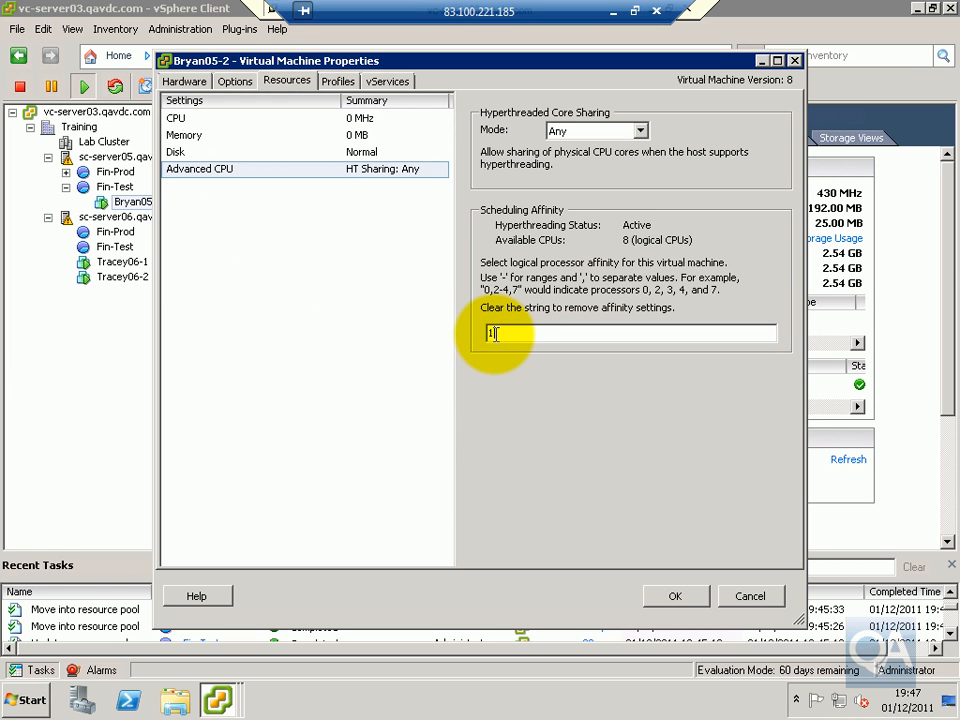
type("1")
left_click(673, 597)
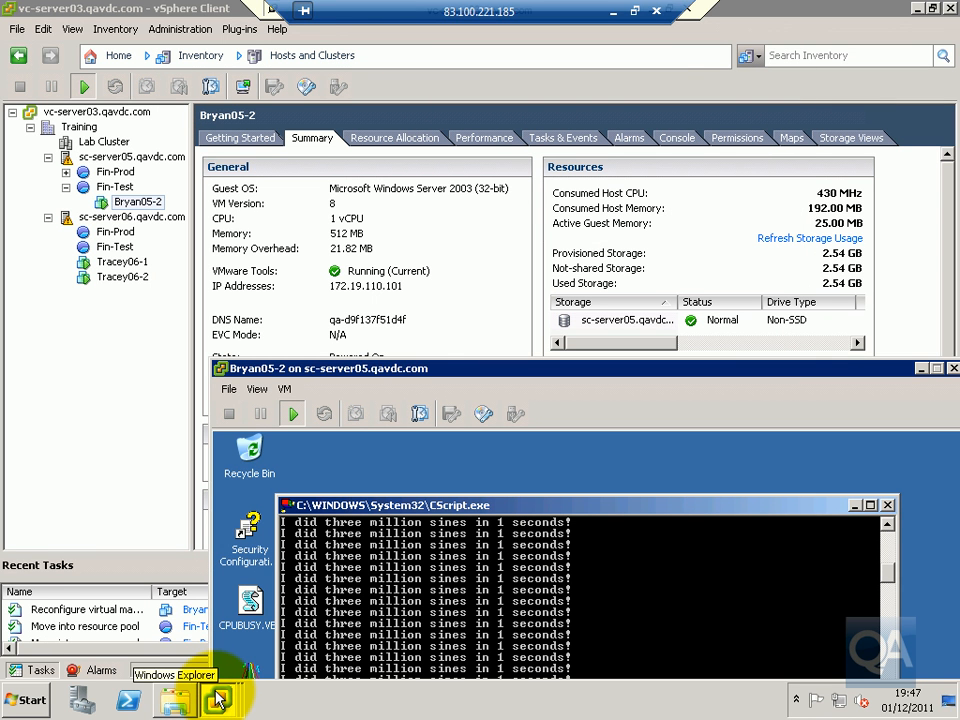
Arrange the Bryan05-1 and Bryan05-2 consoles and compare the CPUBUSY.VBS calculation times in both script windows.
left_click(221, 700)
left_click(223, 700)
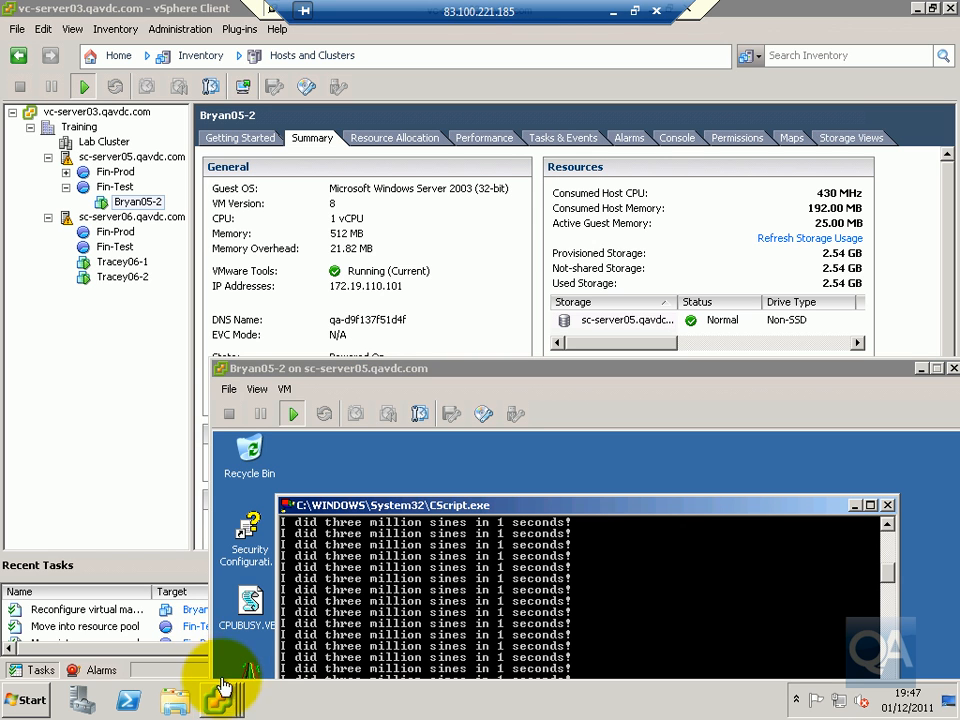
left_click(221, 703)
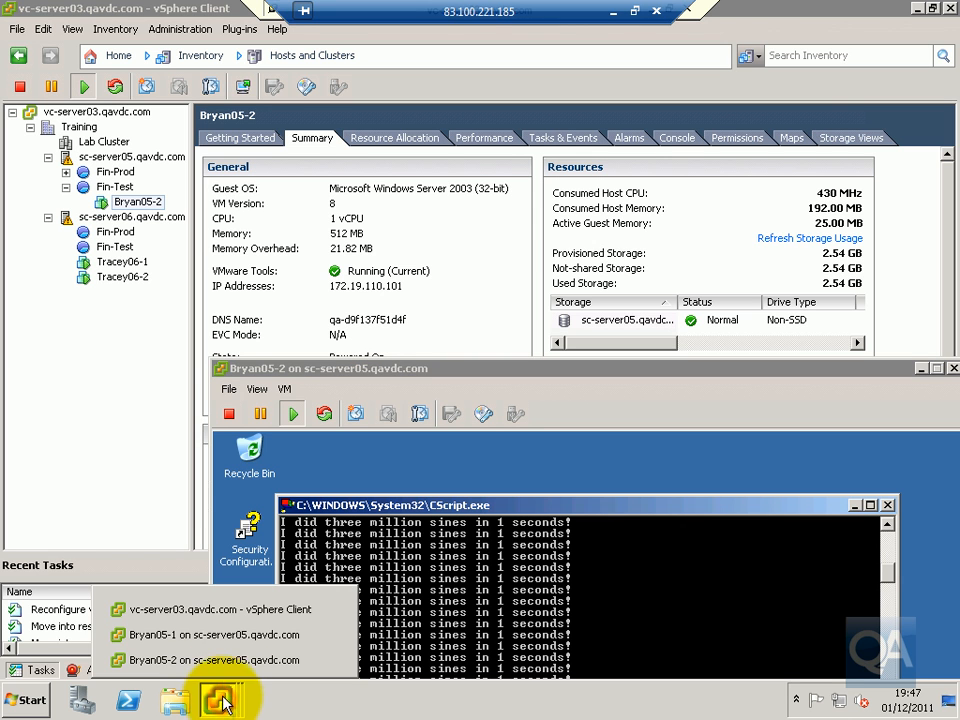
left_click(219, 641)
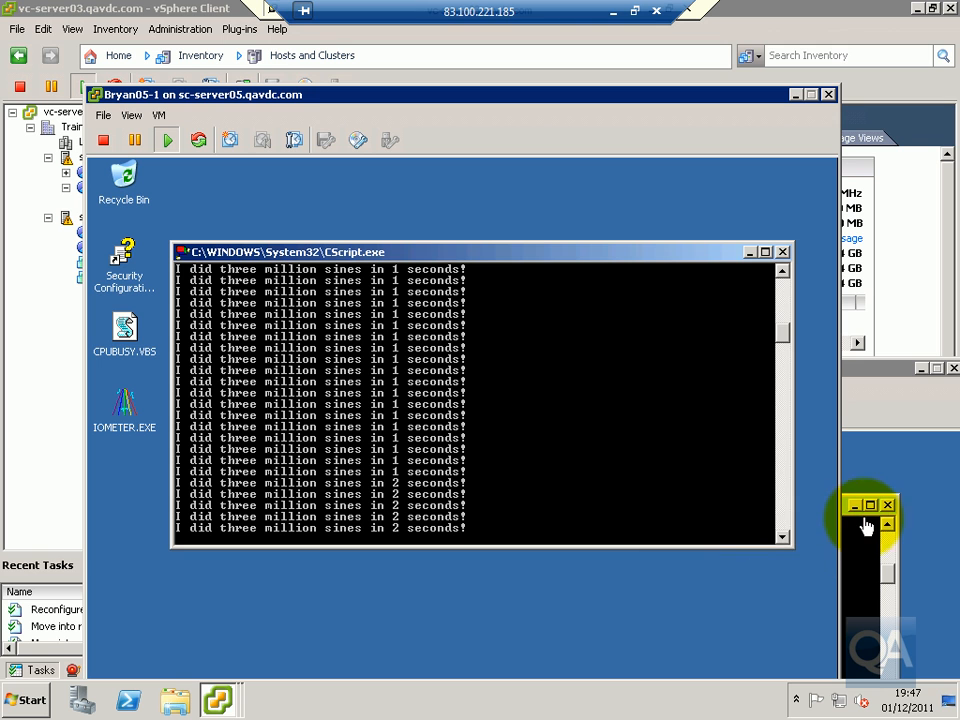
left_click(848, 515)
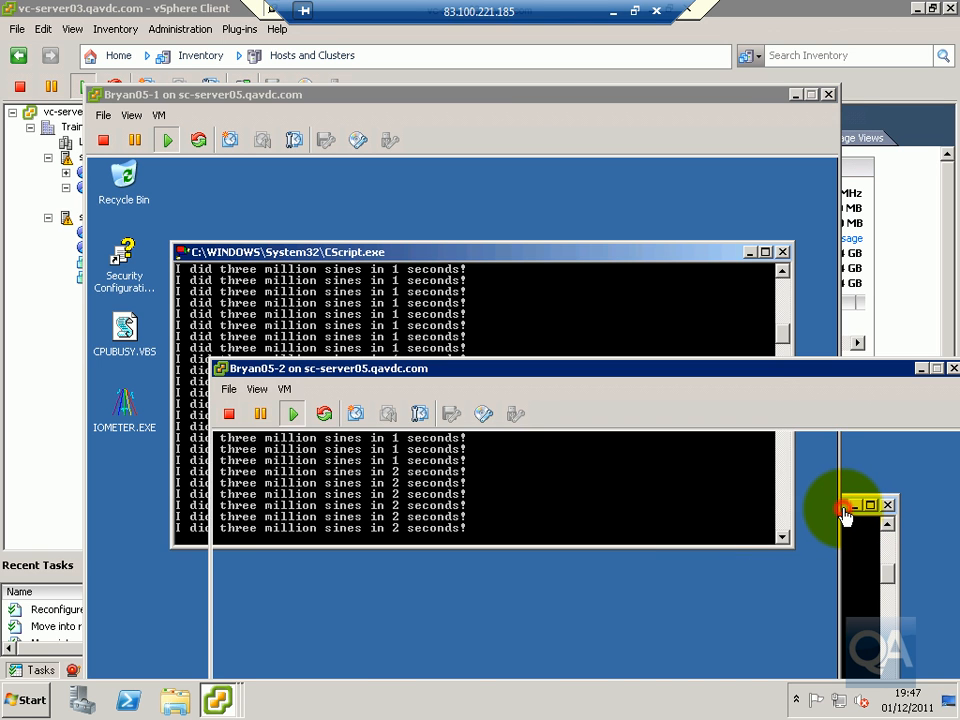
left_click_drag(750, 372, 852, 214)
left_click_drag(525, 90, 488, 42)
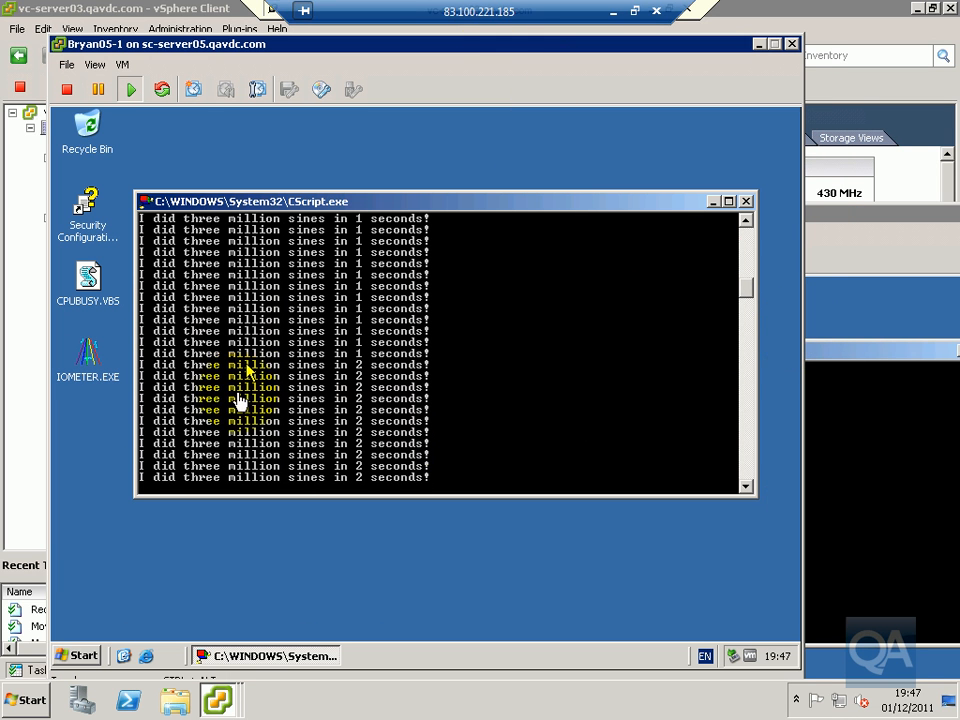
left_click(878, 352)
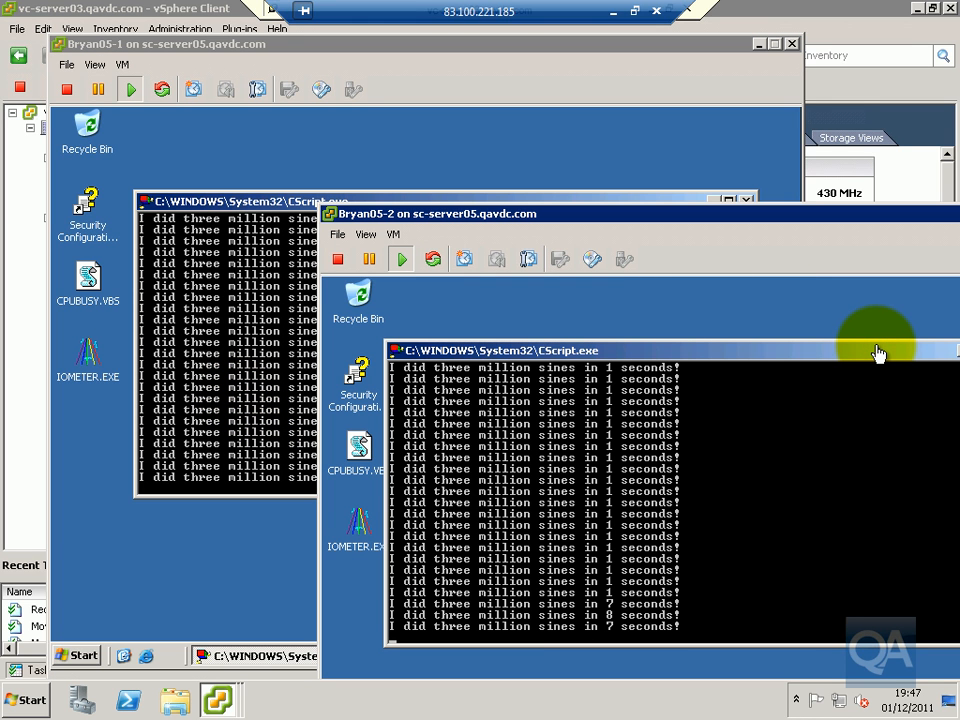